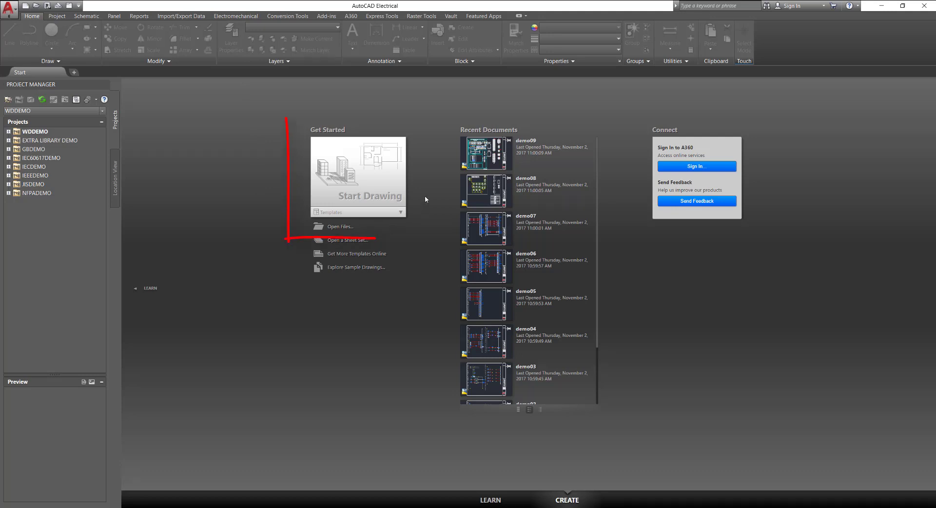
Start a new blank drawing, Drawing1.dwg, from the Start tab
click(374, 181)
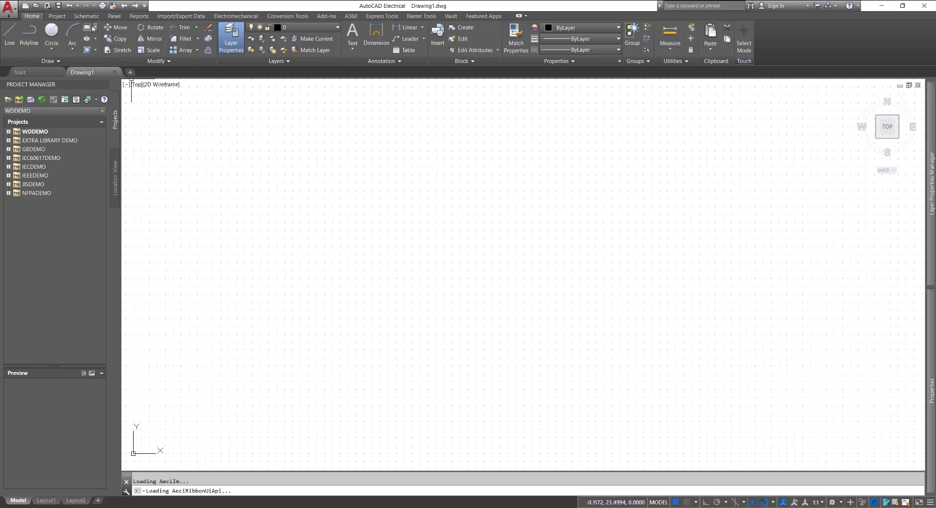
Show the Project ribbon tab, then the Schematic tab with the Wire tool
click(57, 16)
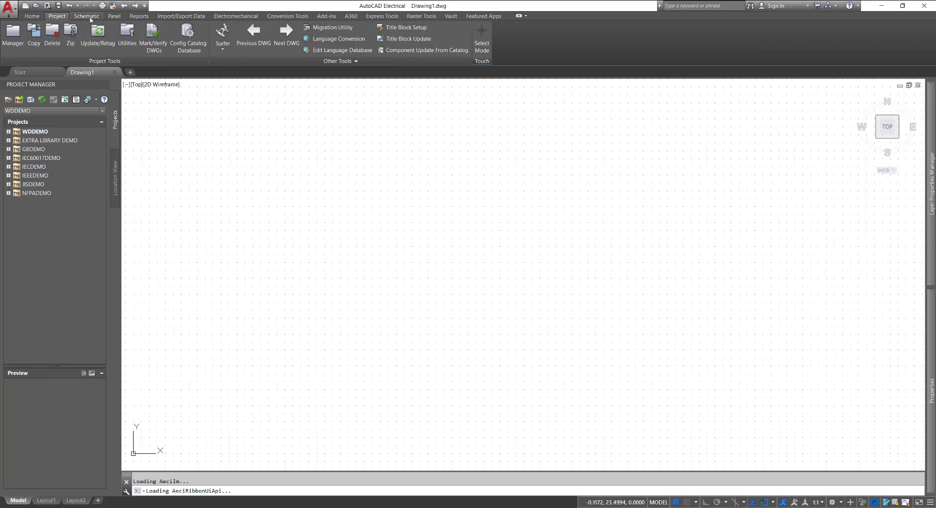
click(88, 17)
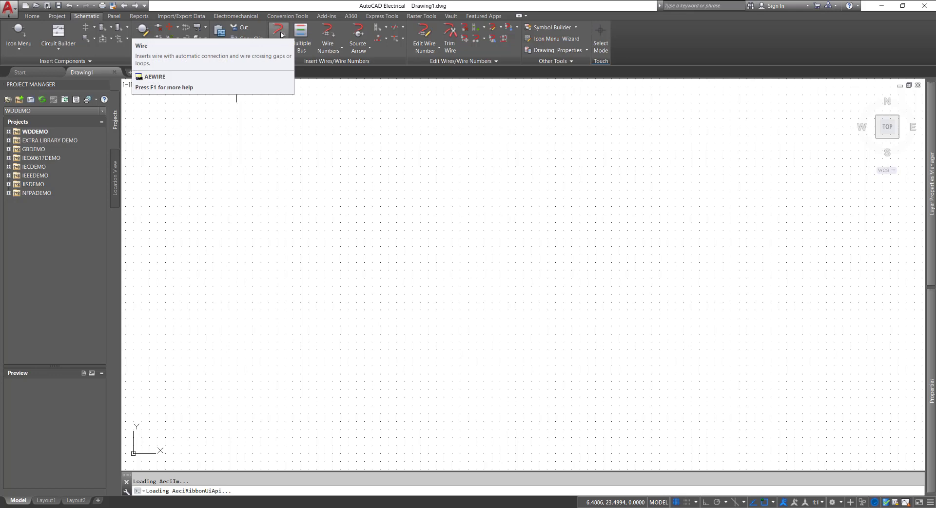
mouse_move(277, 35)
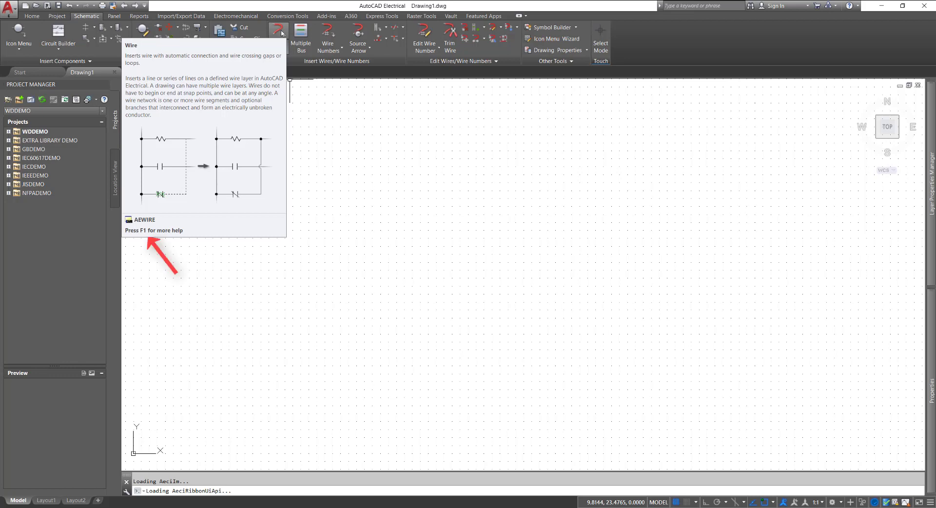
Open the Insert Wires (AEWIRE) reference page in Help with F1
key(F1)
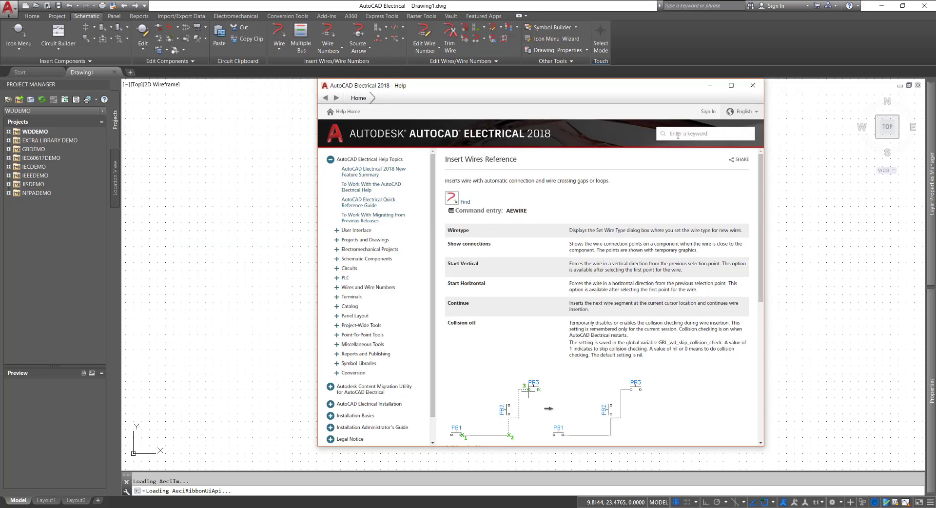
Search Help for 'replaceable parameters', then return to the Help home page and scroll down
click(673, 134)
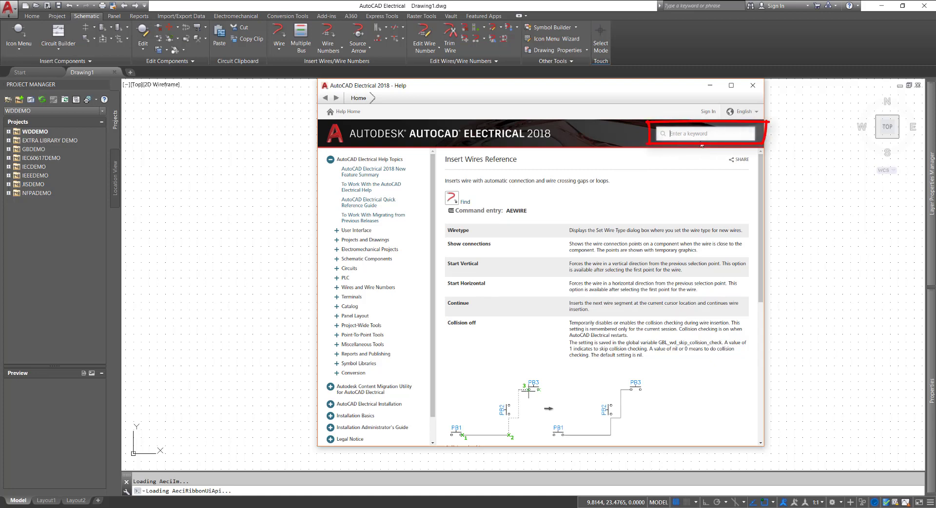
text(replaceable par)
text(ameters)
key(Return)
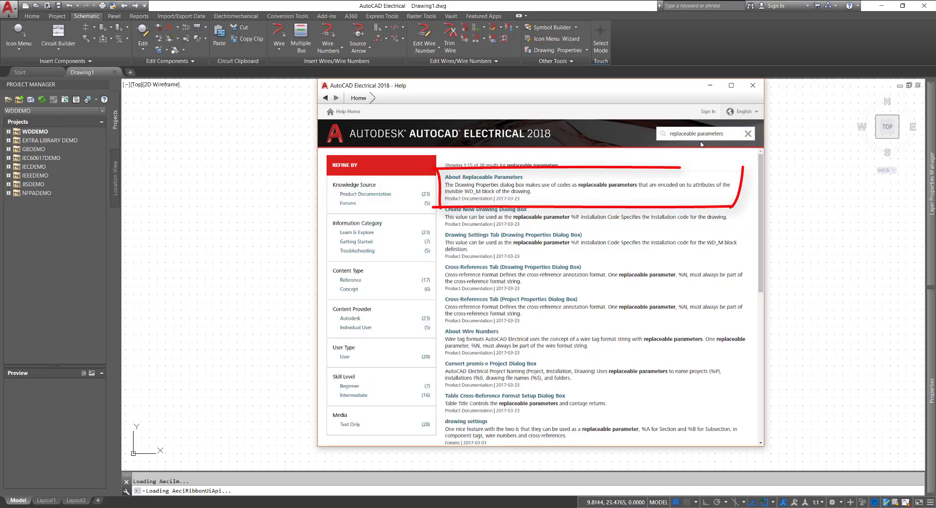
click(383, 133)
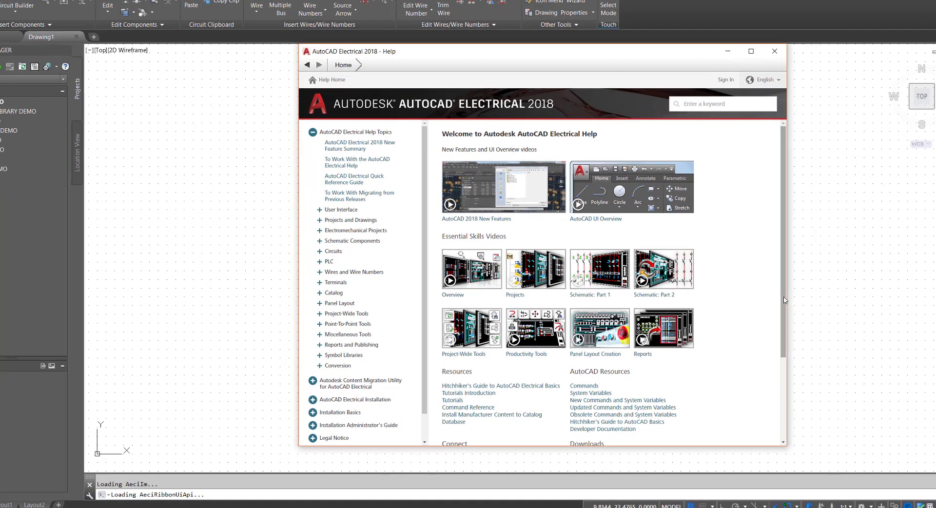
scroll(633, 273, down, 2)
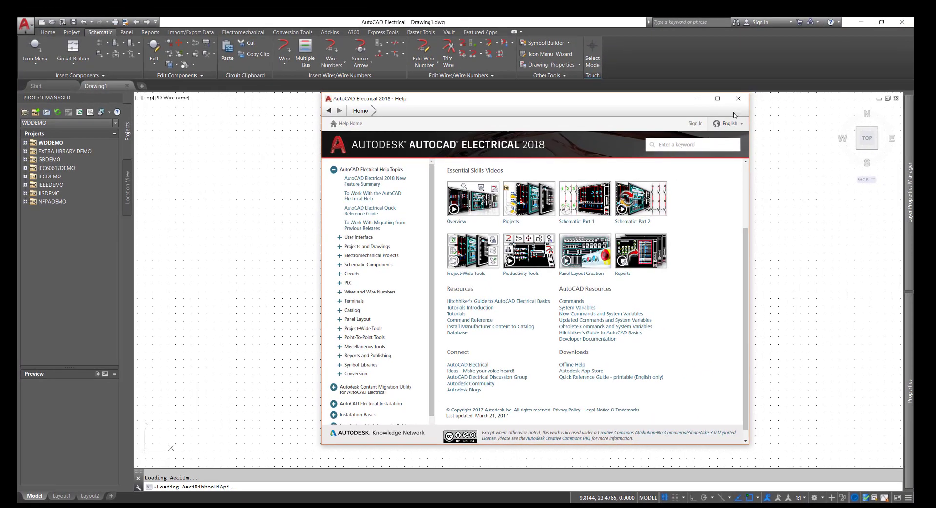
Close Help and expand WDDEMO to reveal its SCHEMATIC and PANEL folders
click(739, 98)
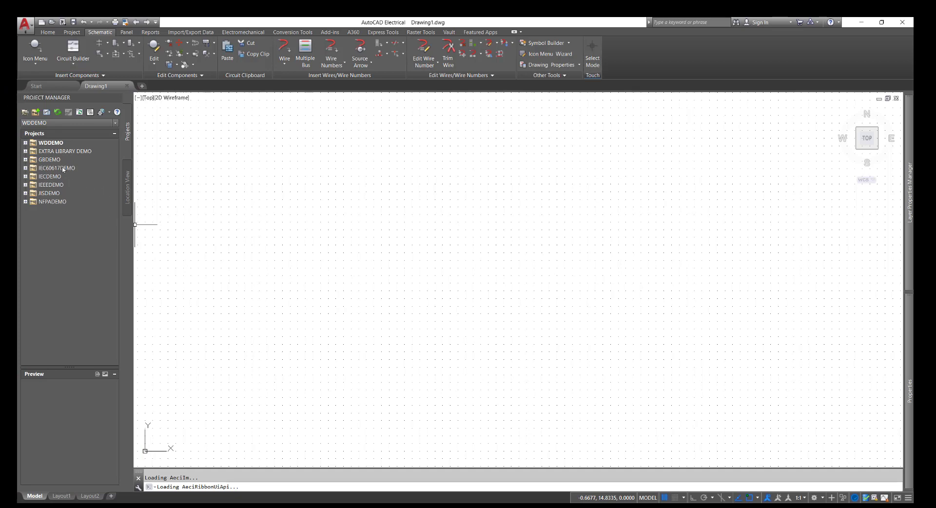
click(26, 143)
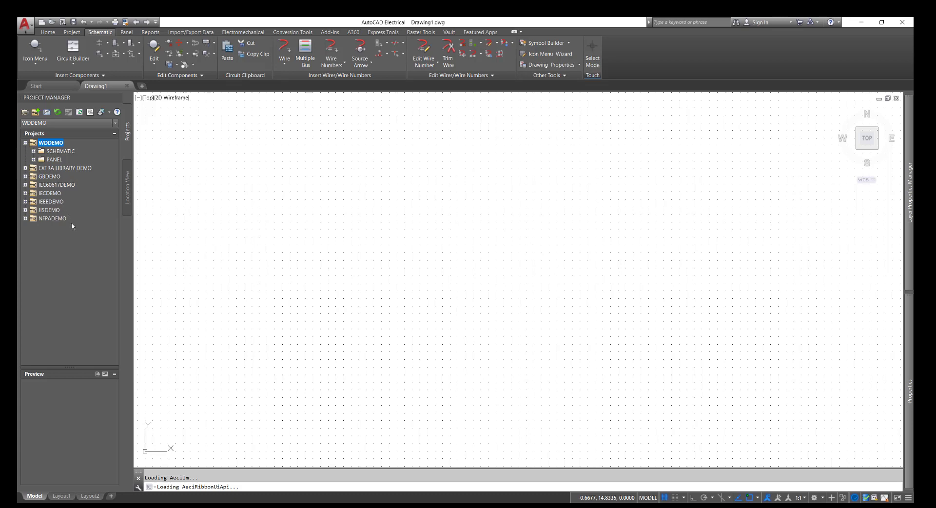
Expand SCHEMATIC to list demo01–demo07, then preview demo02.dwg and demo04.dwg
click(33, 152)
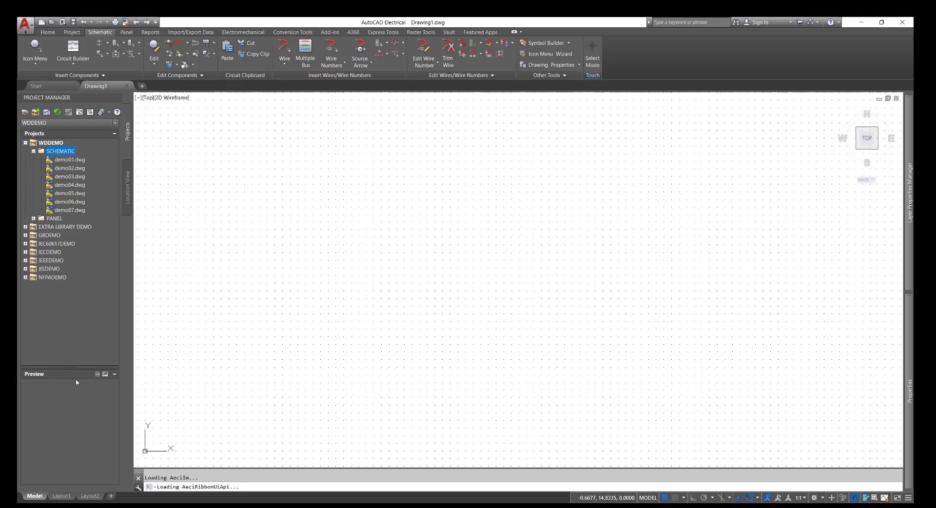
click(98, 375)
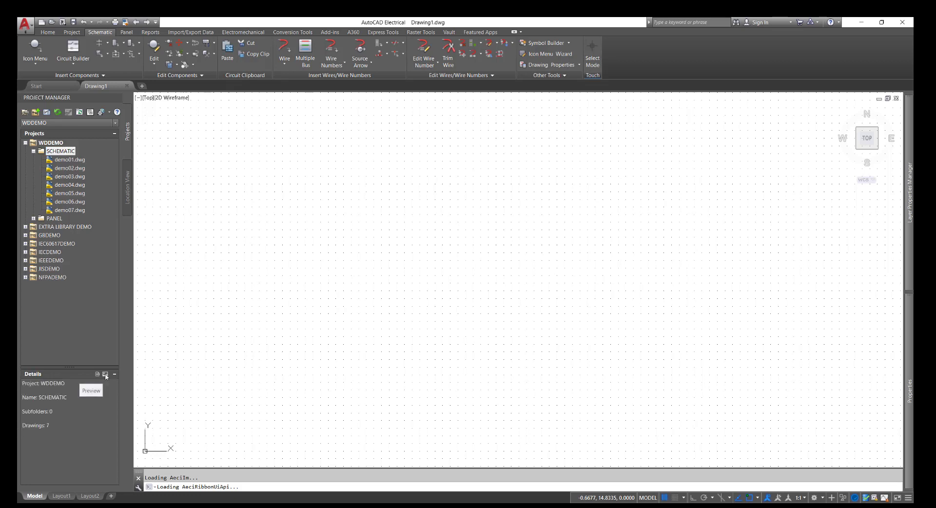
click(105, 375)
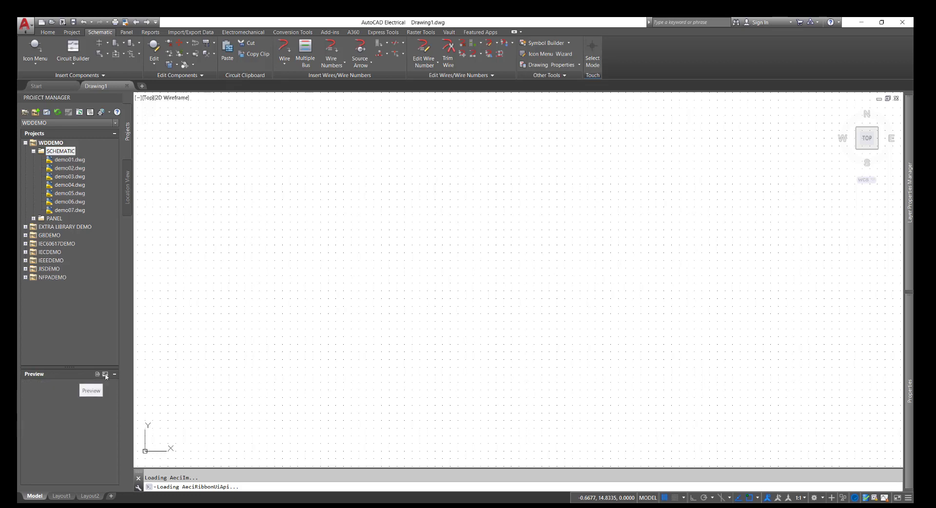
click(75, 169)
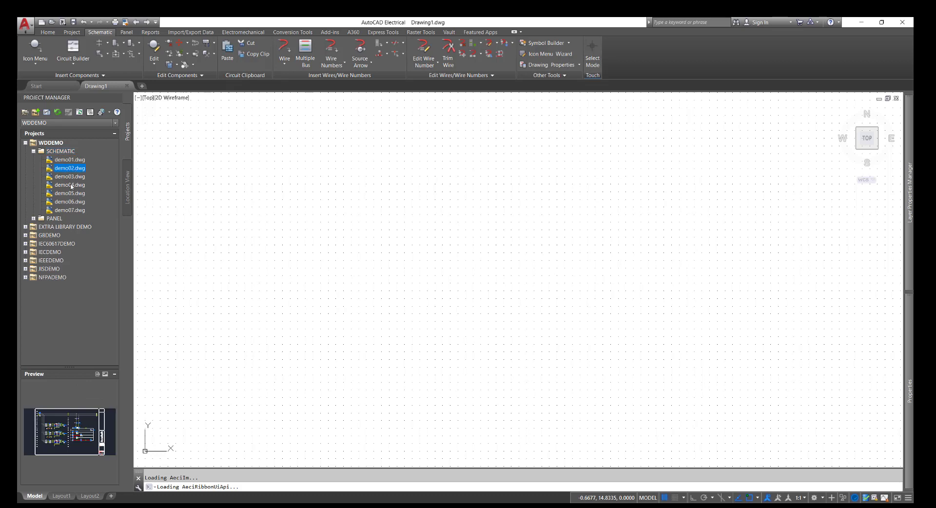
click(72, 185)
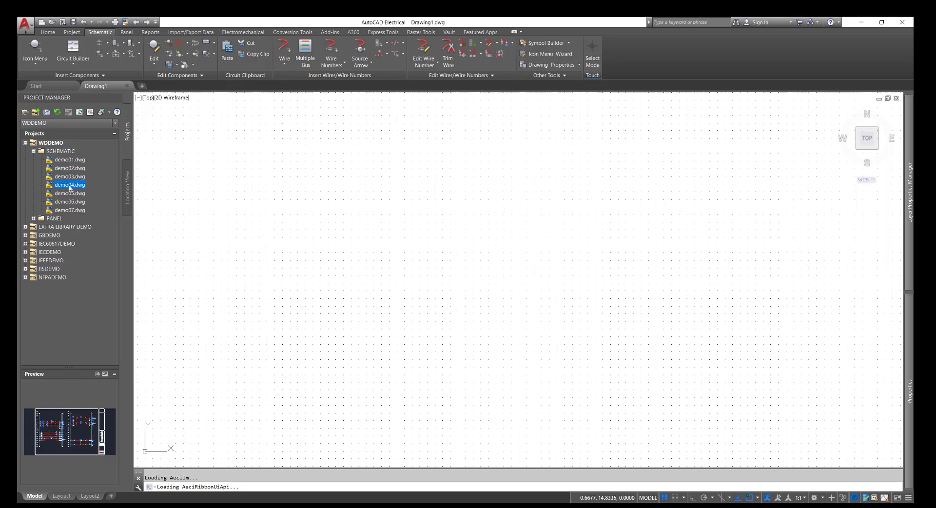
Open demo04.dwg from its Project Manager context menu
right_click(71, 186)
click(93, 192)
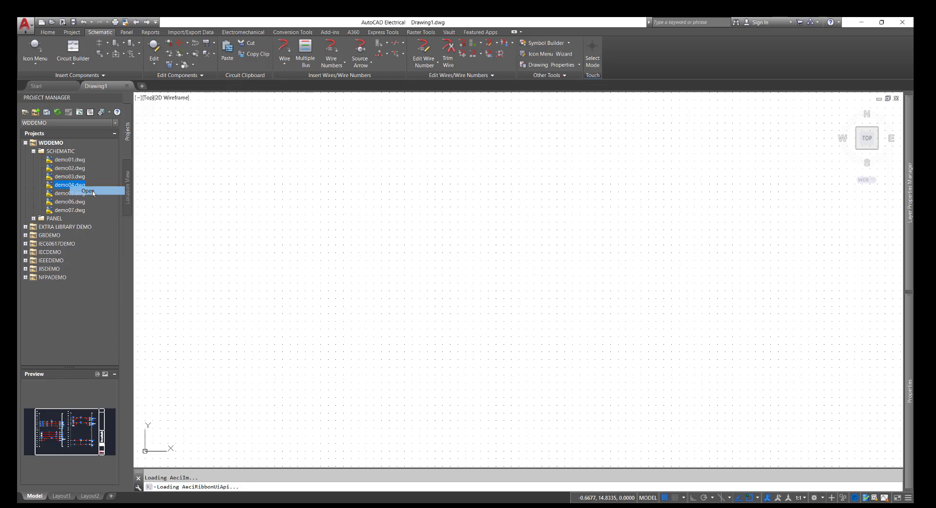